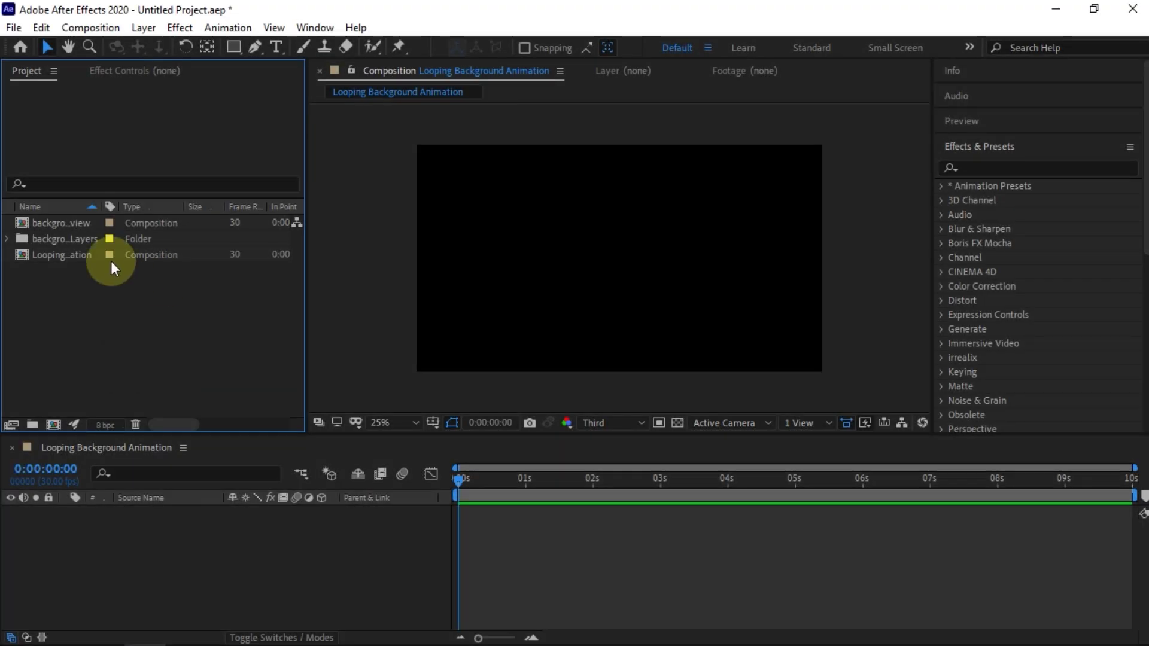
# Add the background view comp from the Project panel into the Looping Background Animation viewer
pyautogui.click(67, 224)
pyautogui.moveTo(67, 225); pyautogui.dragTo(613, 260)
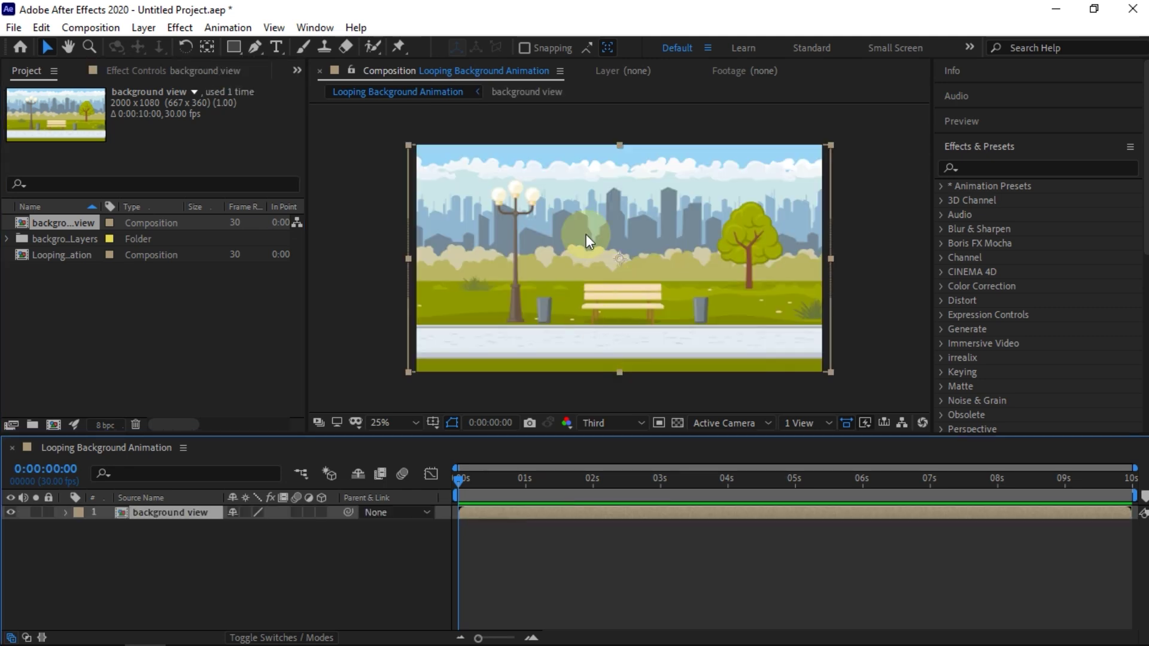
# Hide the bin, wood chair, light pole and tree layers in background view, then return to the main comp
pyautogui.doubleClick(478, 512)
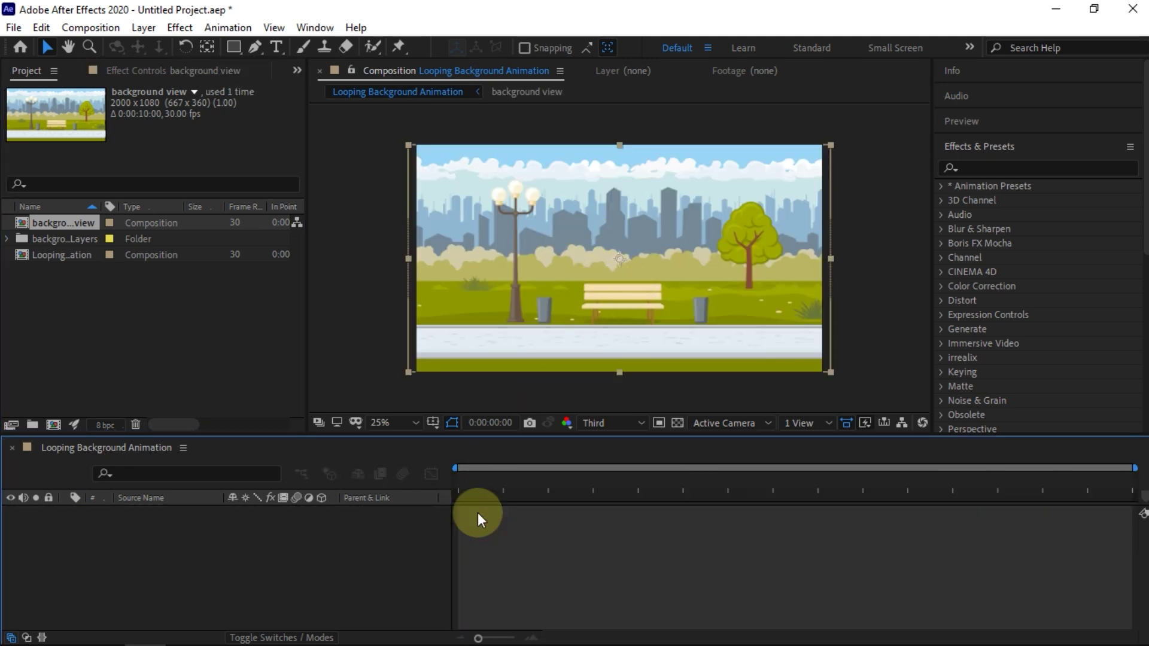
pyautogui.click(11, 513)
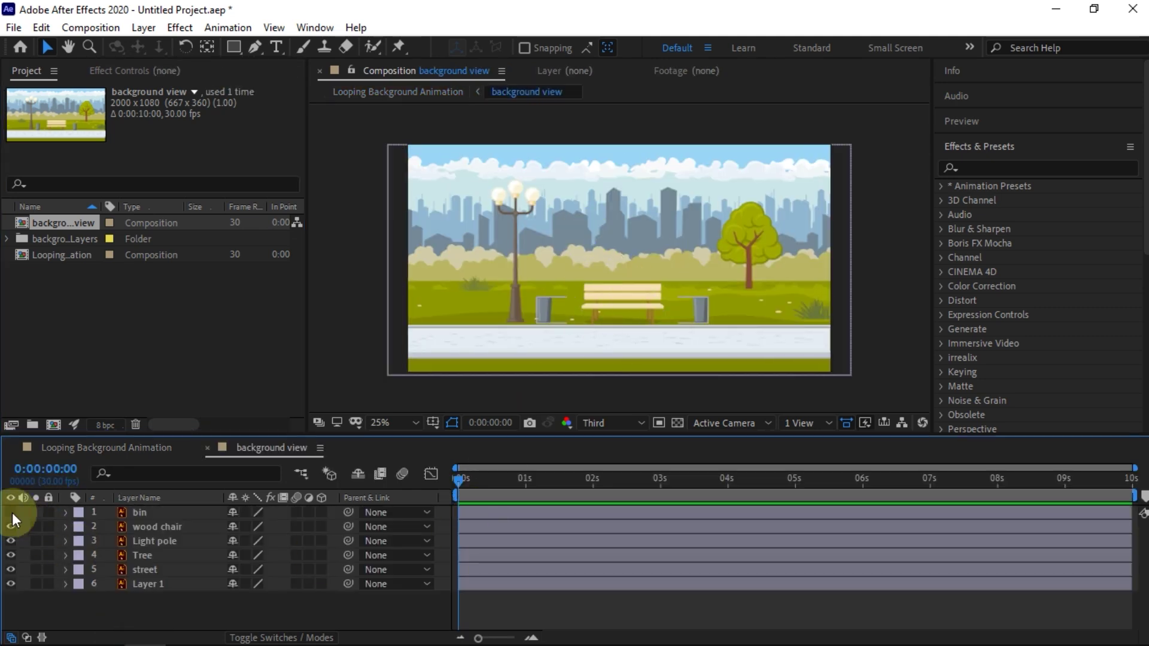
pyautogui.click(12, 554)
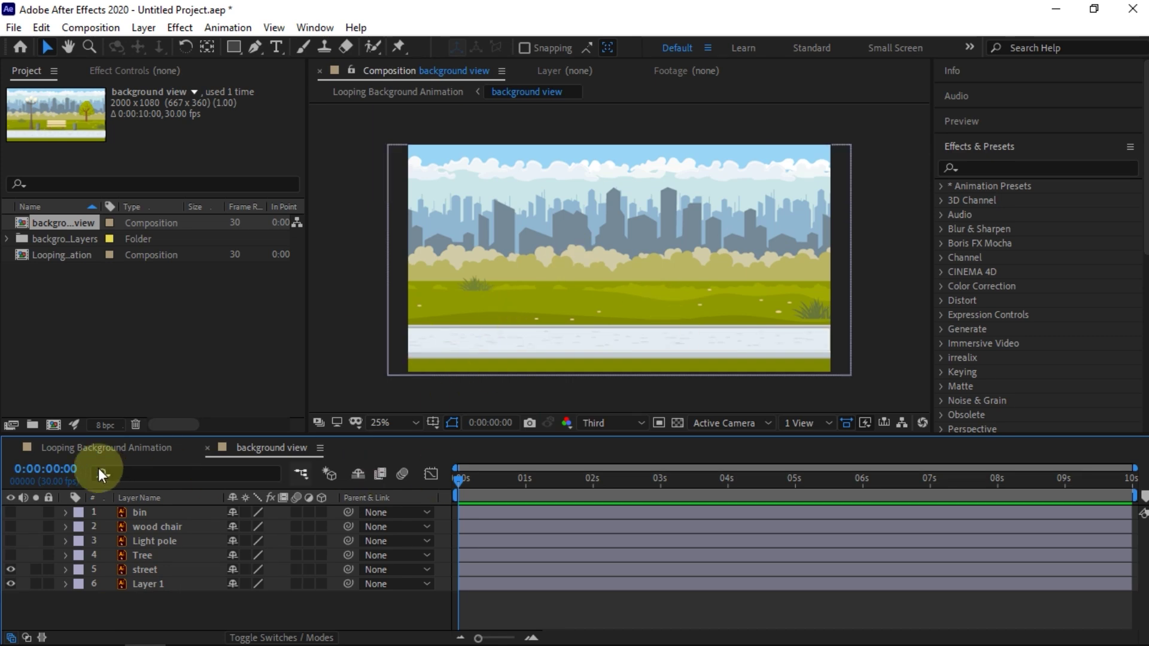
pyautogui.click(133, 445)
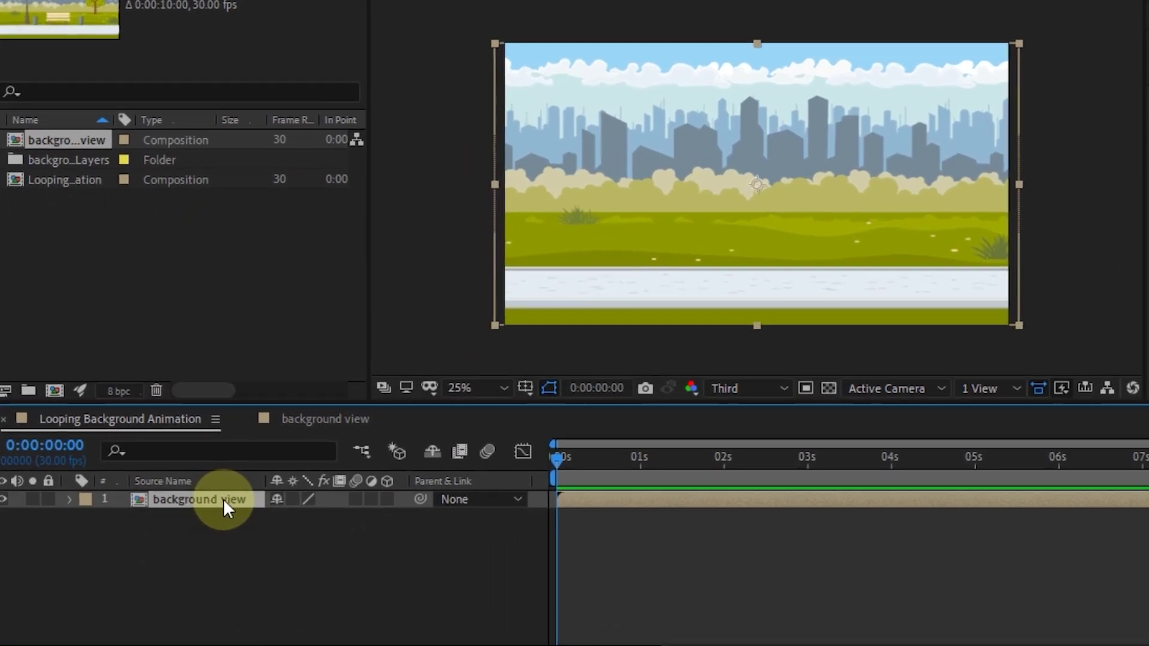
pyautogui.press('p')
pyautogui.moveTo(296, 516); pyautogui.dragTo(446, 516)
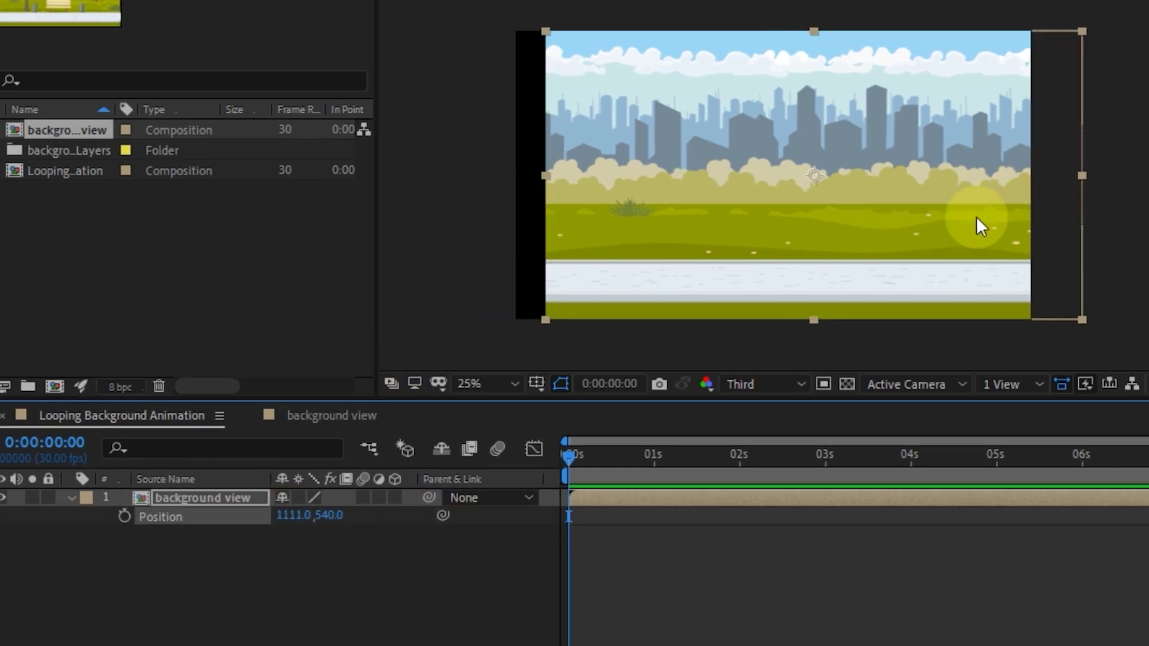
pyautogui.hotkey('ctrl', 'z')
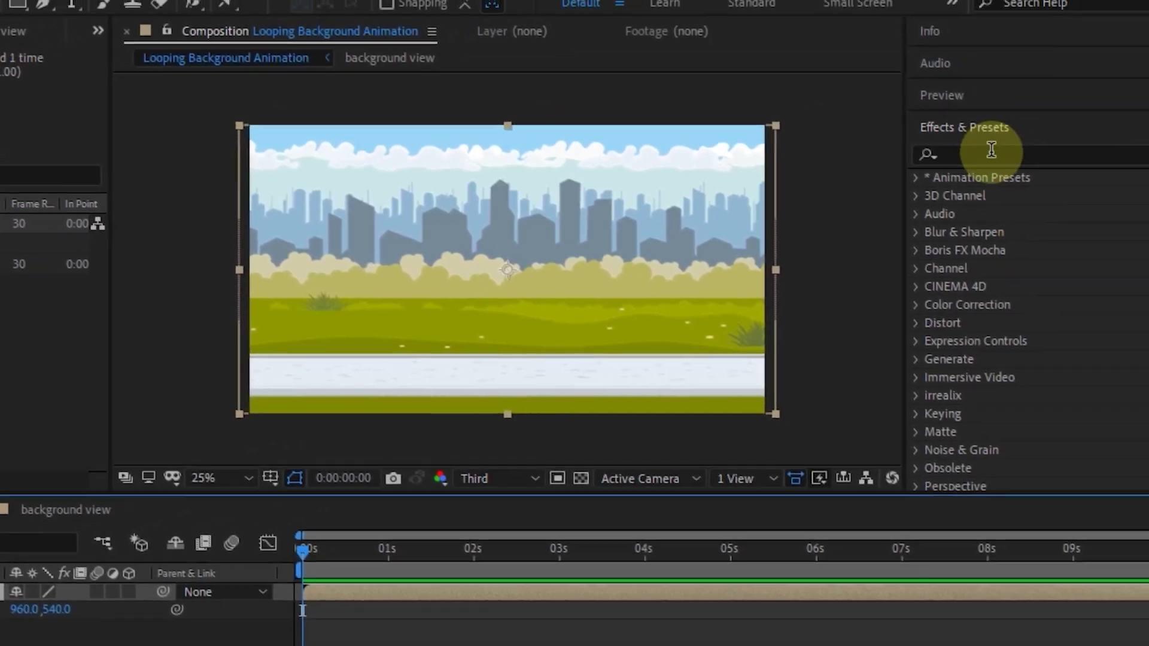
# Search Effects & Presets for 'motion' and apply Motion Tile to the background view layer
pyautogui.click(990, 150)
pyautogui.write('motion')
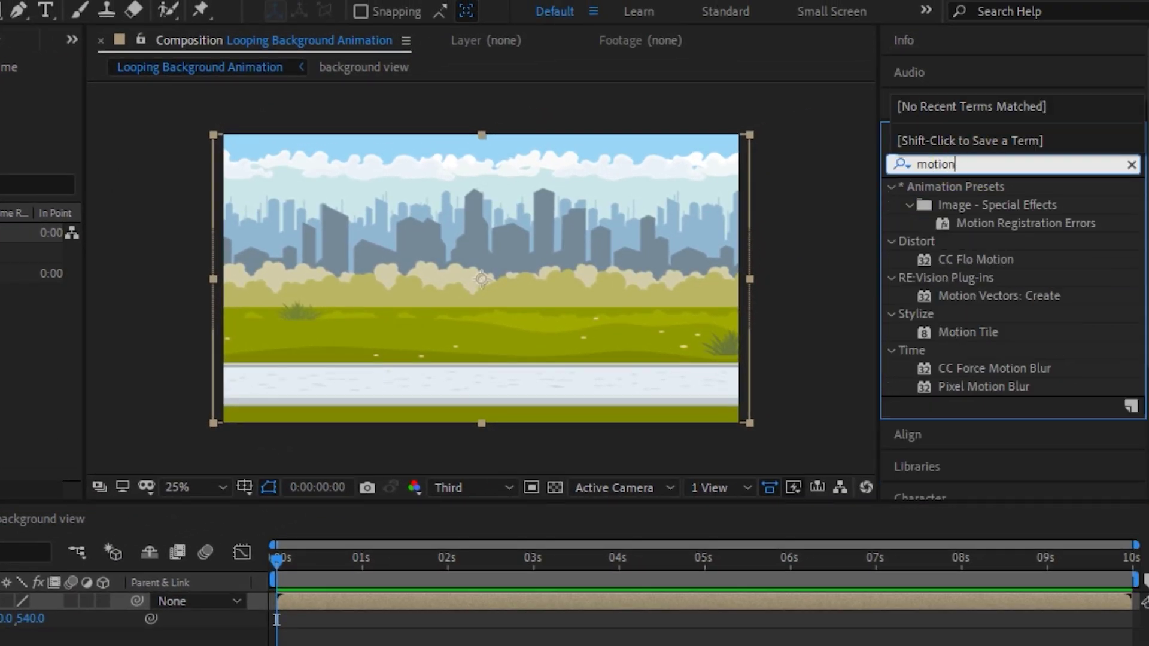
pyautogui.click(938, 297)
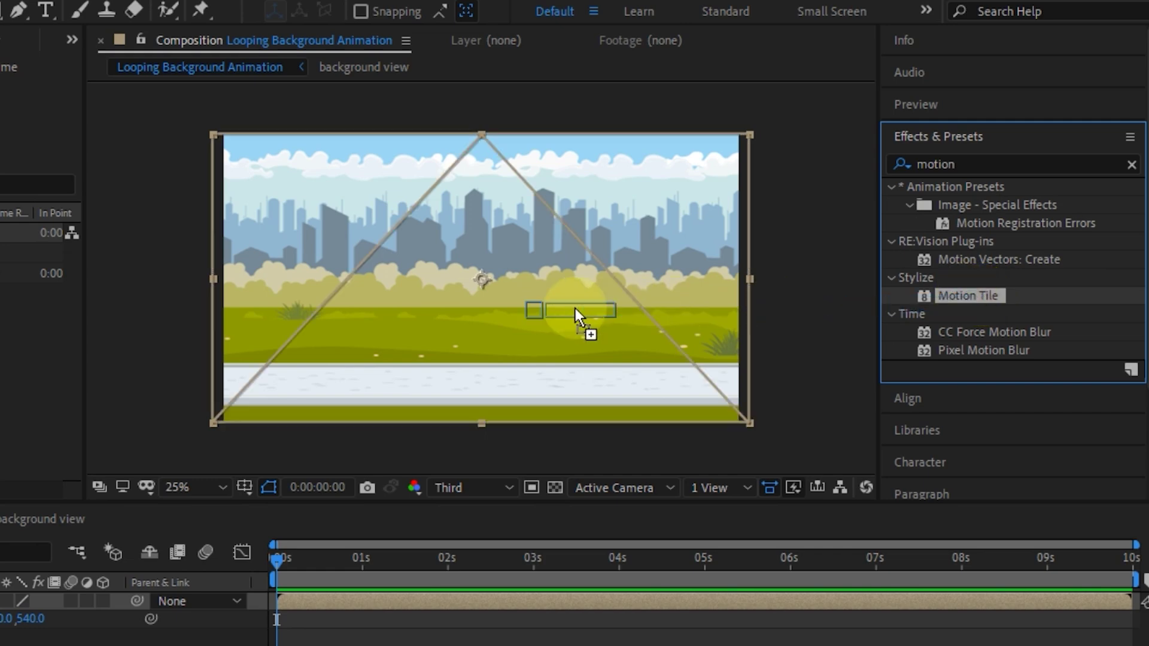
pyautogui.moveTo(967, 293); pyautogui.dragTo(574, 307)
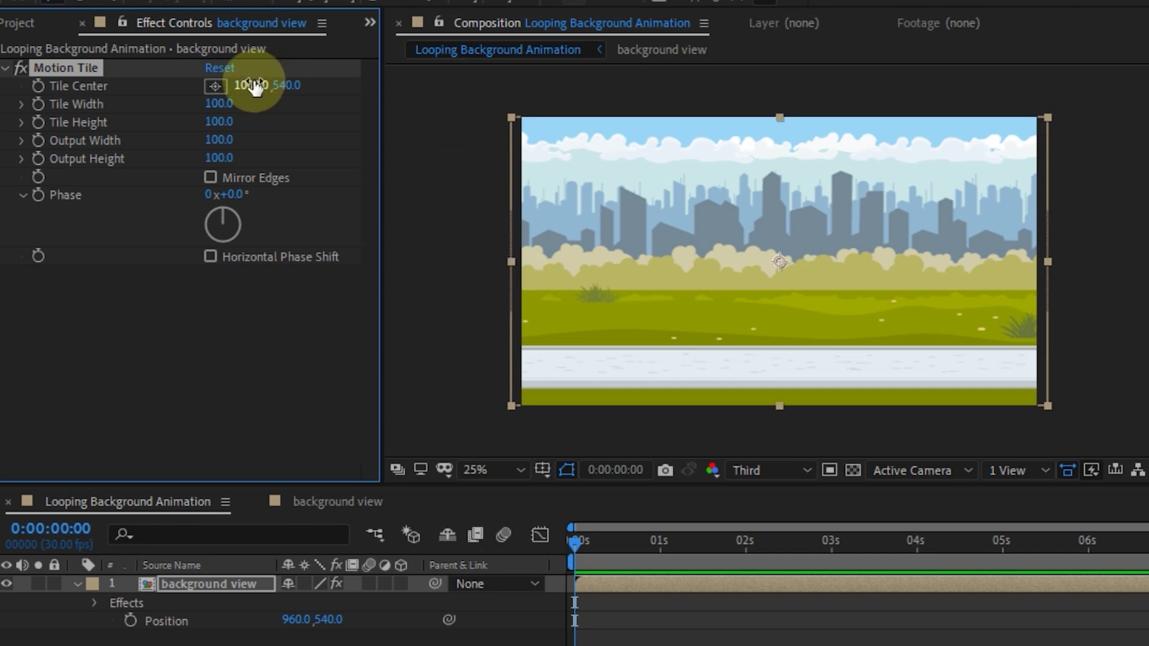
# Shift the Motion Tile Tile Center X to 1660, giving a center of 1660, 540
pyautogui.moveTo(252, 86); pyautogui.dragTo(436, 98)
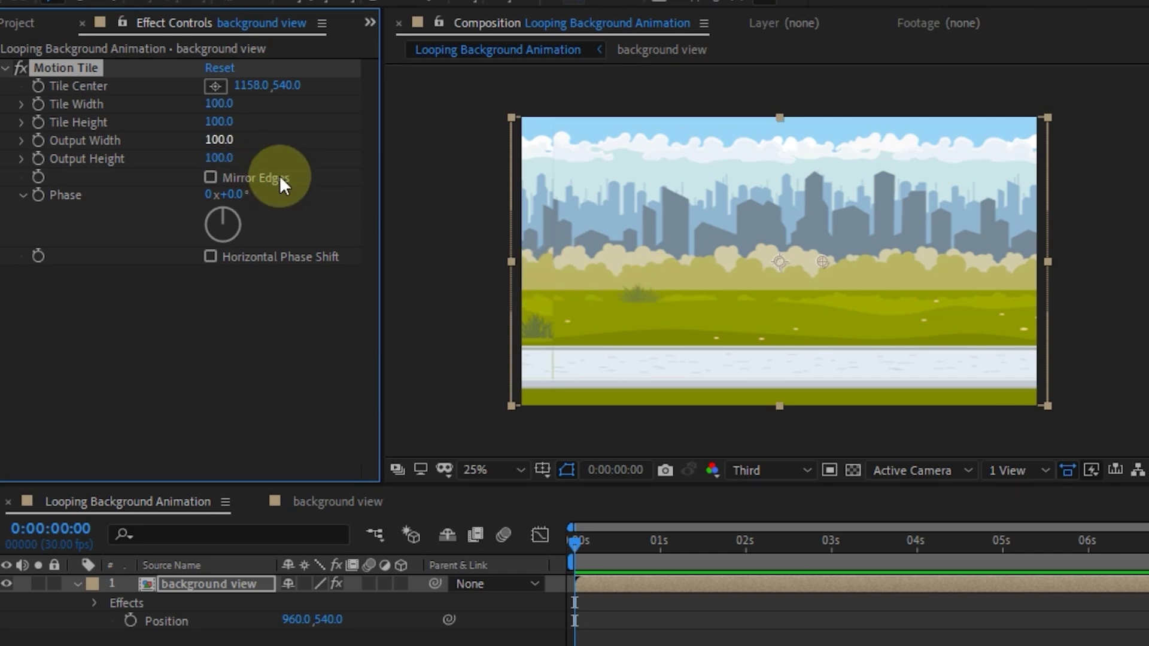
pyautogui.click(252, 85)
pyautogui.write('1000')
pyautogui.press('Return')
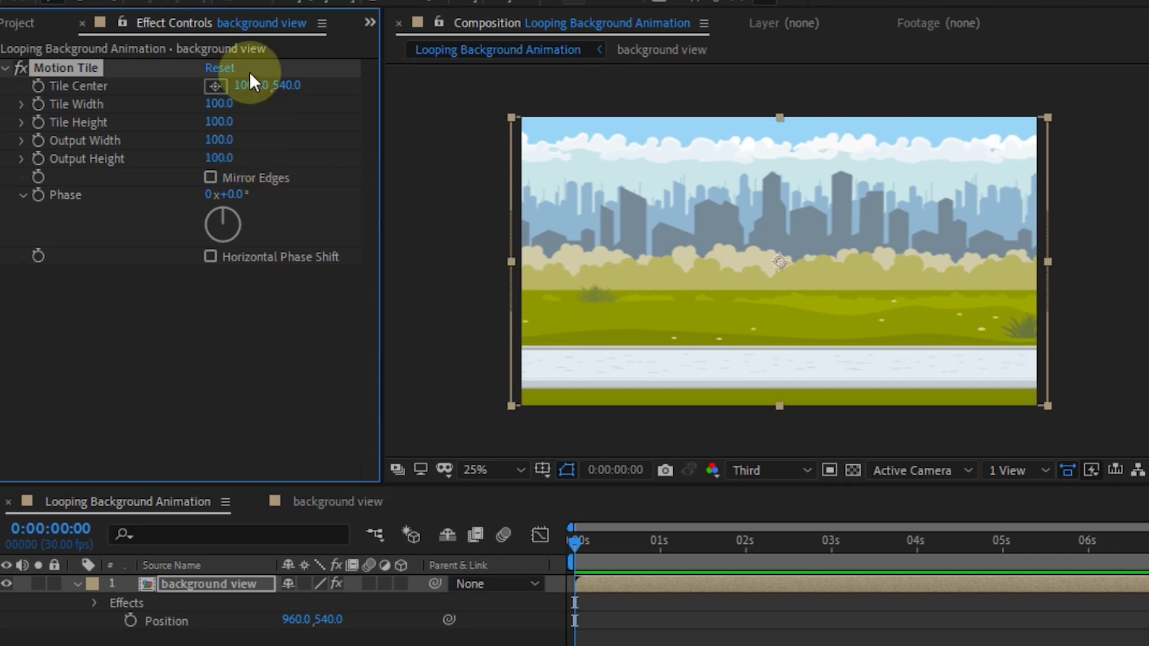
pyautogui.moveTo(250, 86); pyautogui.dragTo(861, 89)
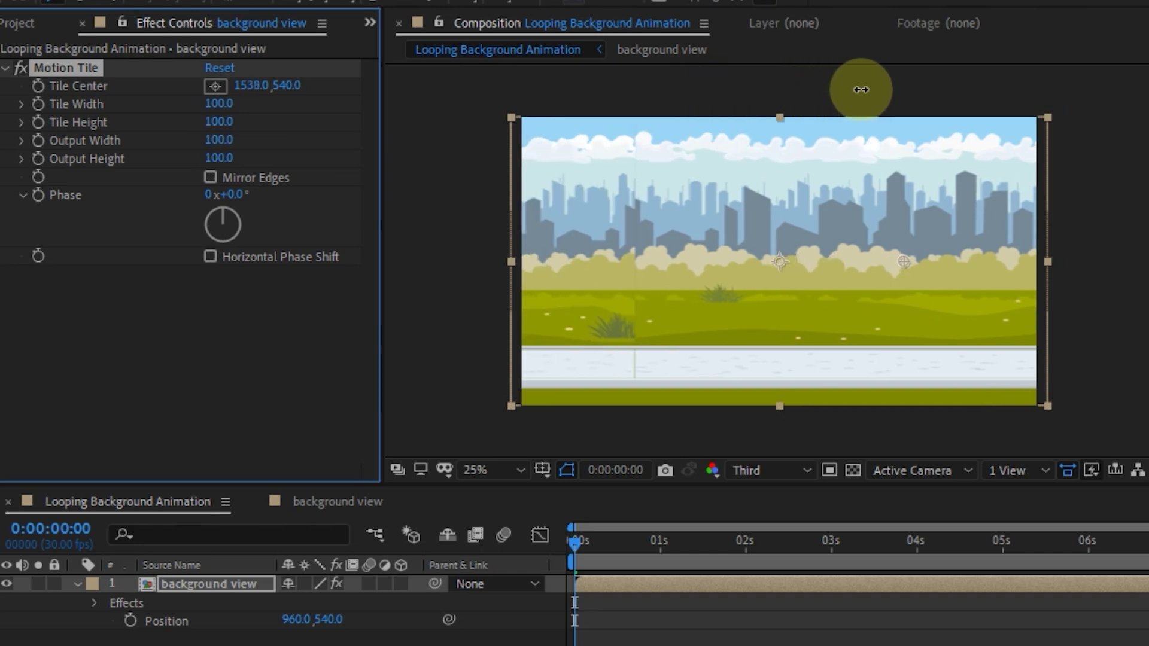
pyautogui.moveTo(860, 89); pyautogui.dragTo(961, 89)
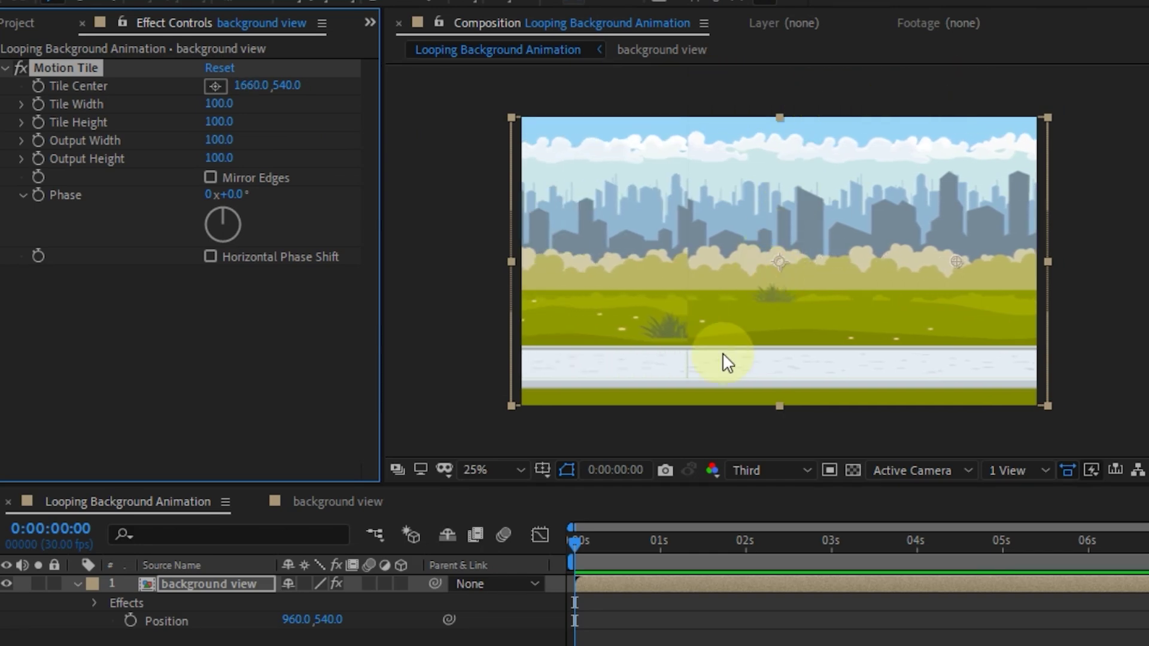
pyautogui.click(687, 362)
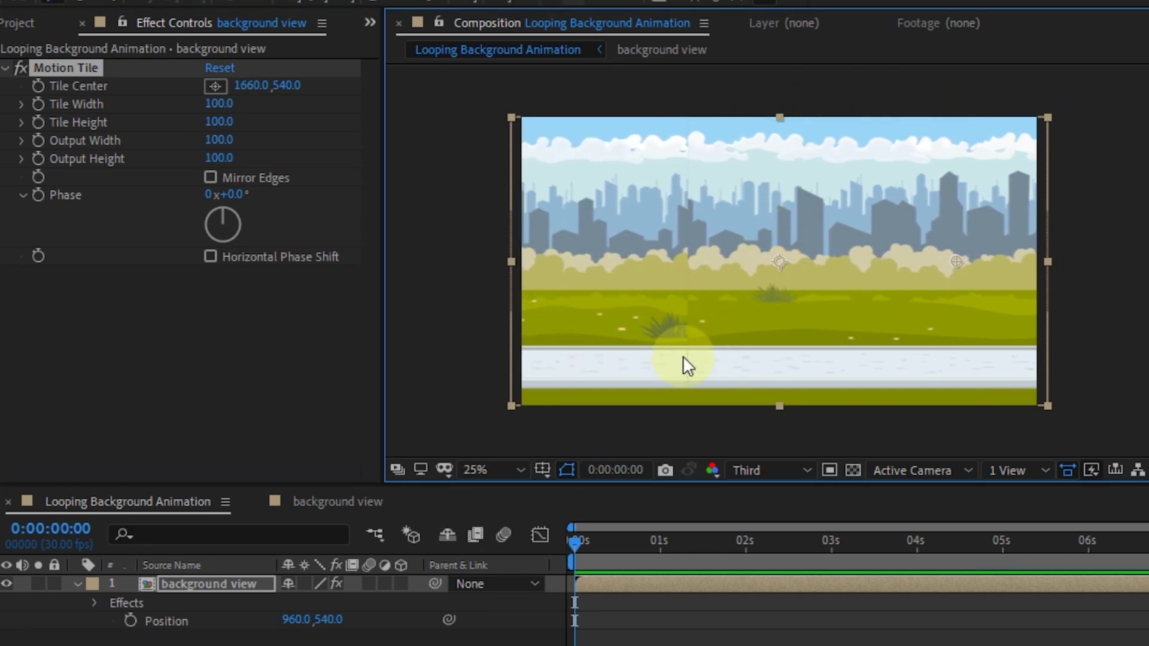
# Enable Motion Tile's Mirror Edges and the background view layer's Collapse Transformations switch
pyautogui.click(210, 178)
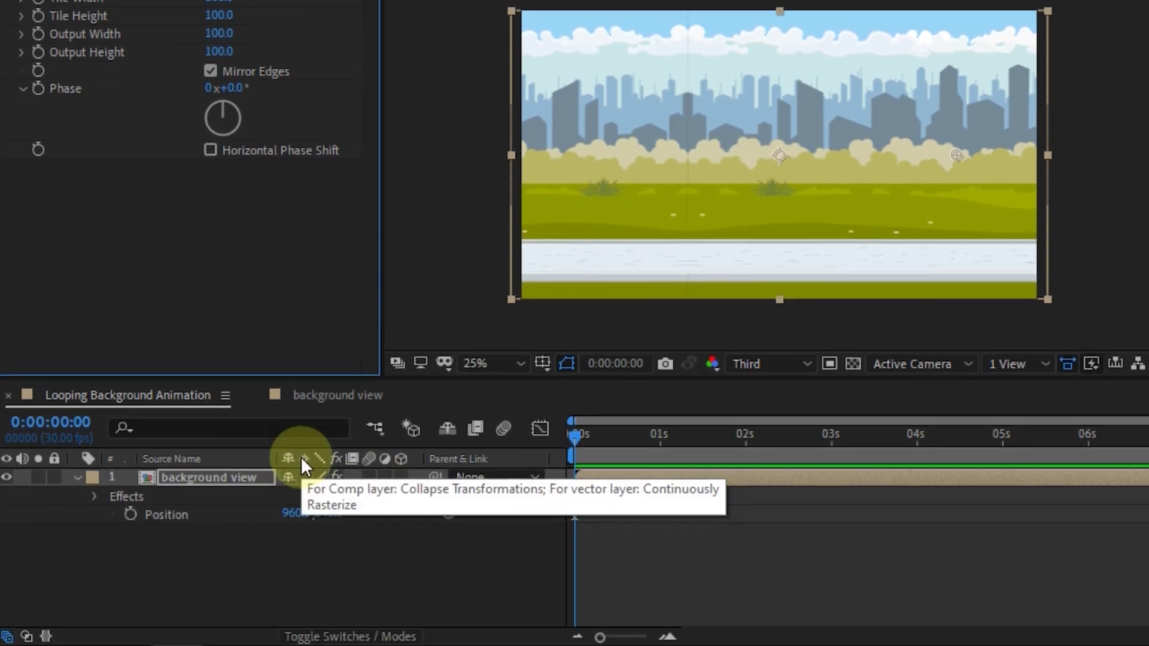
pyautogui.click(300, 476)
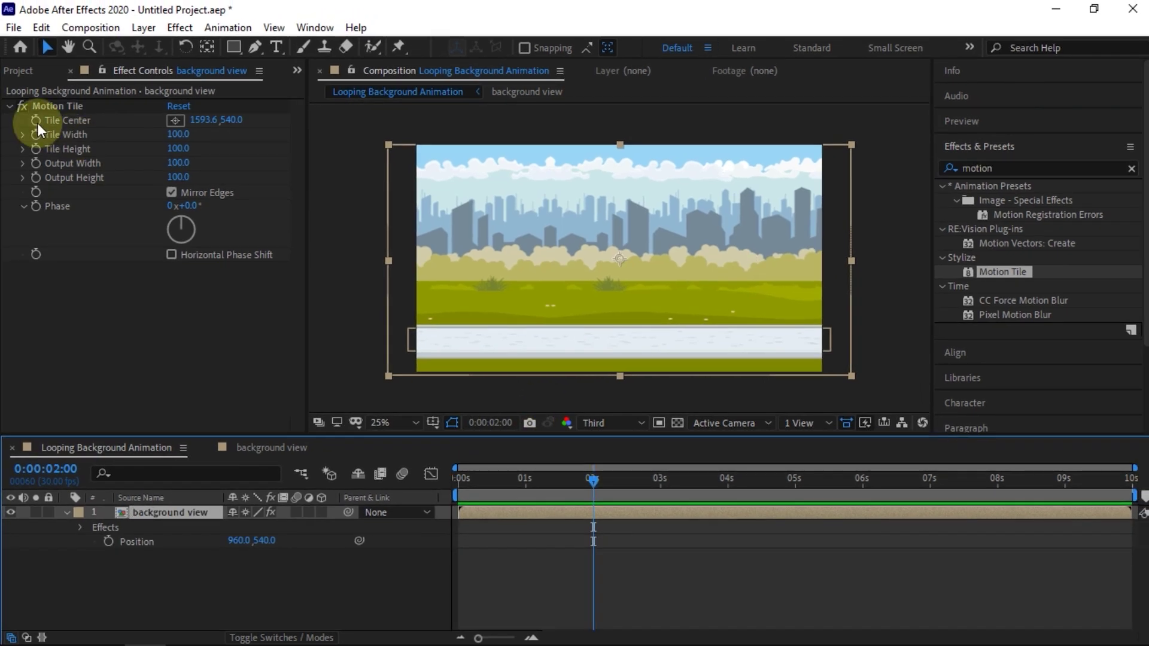
# Keyframe Tile Center at 1593.6 at 2 seconds and X 3000 at 9 seconds
pyautogui.click(37, 120)
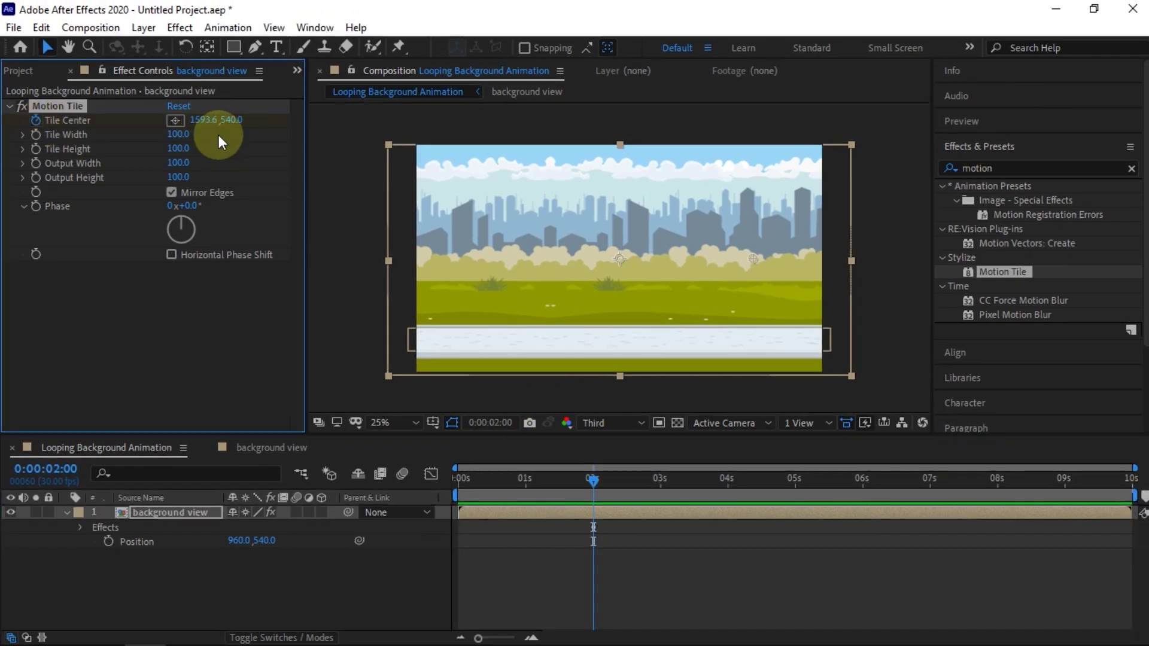
pyautogui.moveTo(594, 480); pyautogui.dragTo(999, 507)
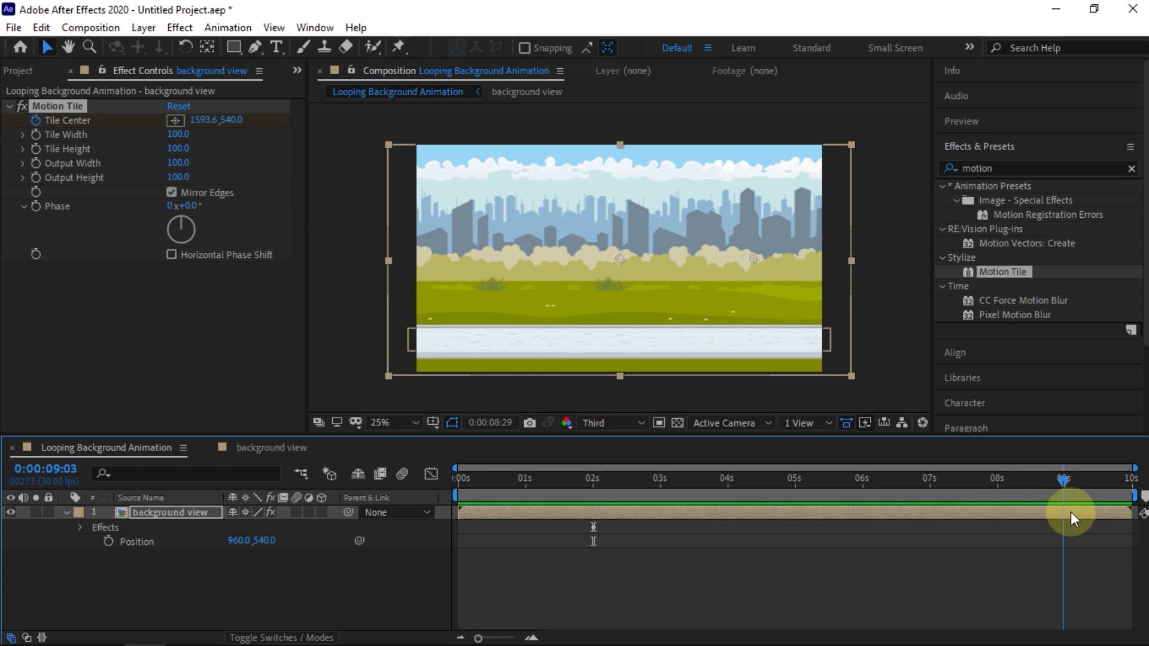
pyautogui.moveTo(998, 511); pyautogui.dragTo(1064, 513)
pyautogui.moveTo(213, 124); pyautogui.dragTo(710, 121)
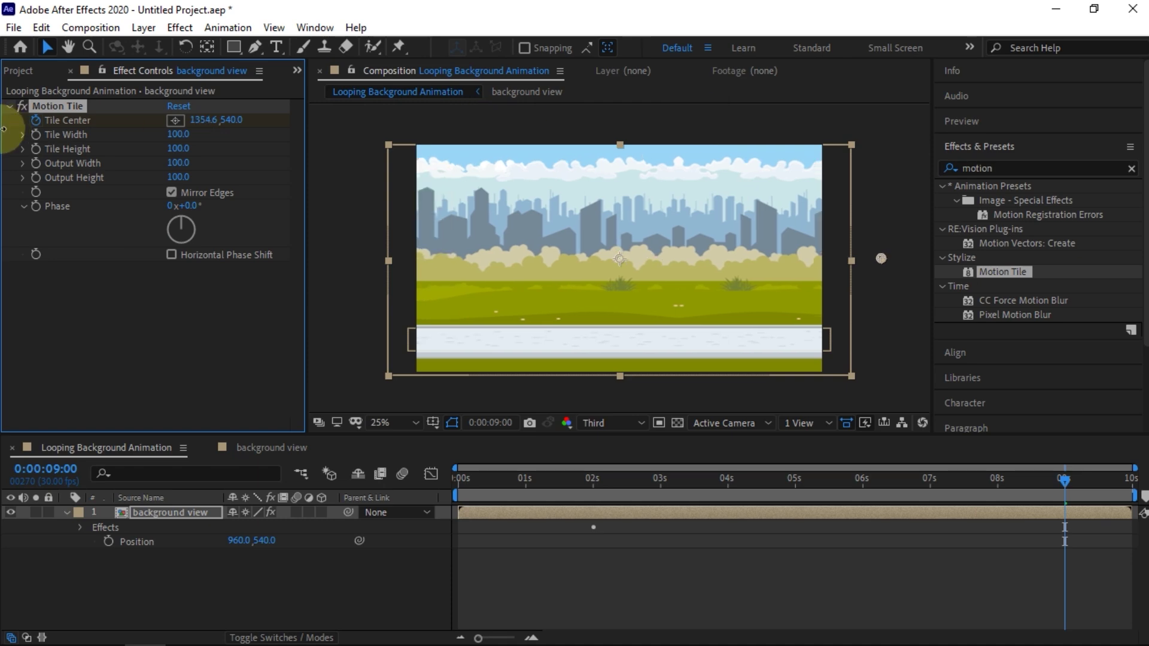
pyautogui.moveTo(710, 122); pyautogui.dragTo(12, 130)
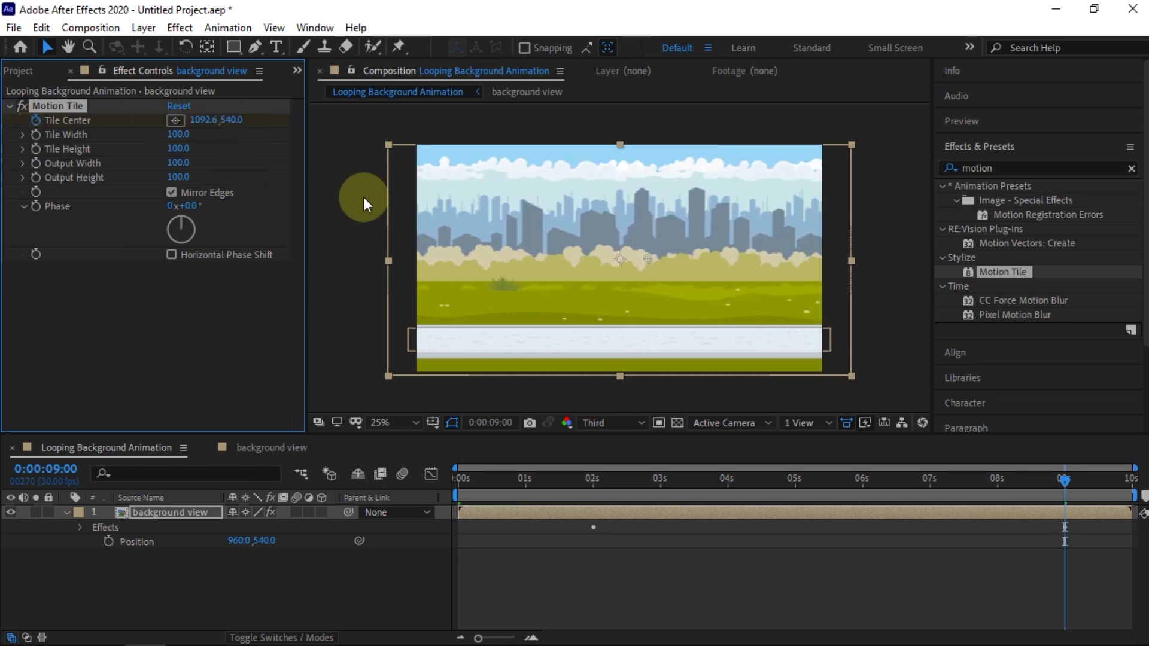
pyautogui.click(204, 123)
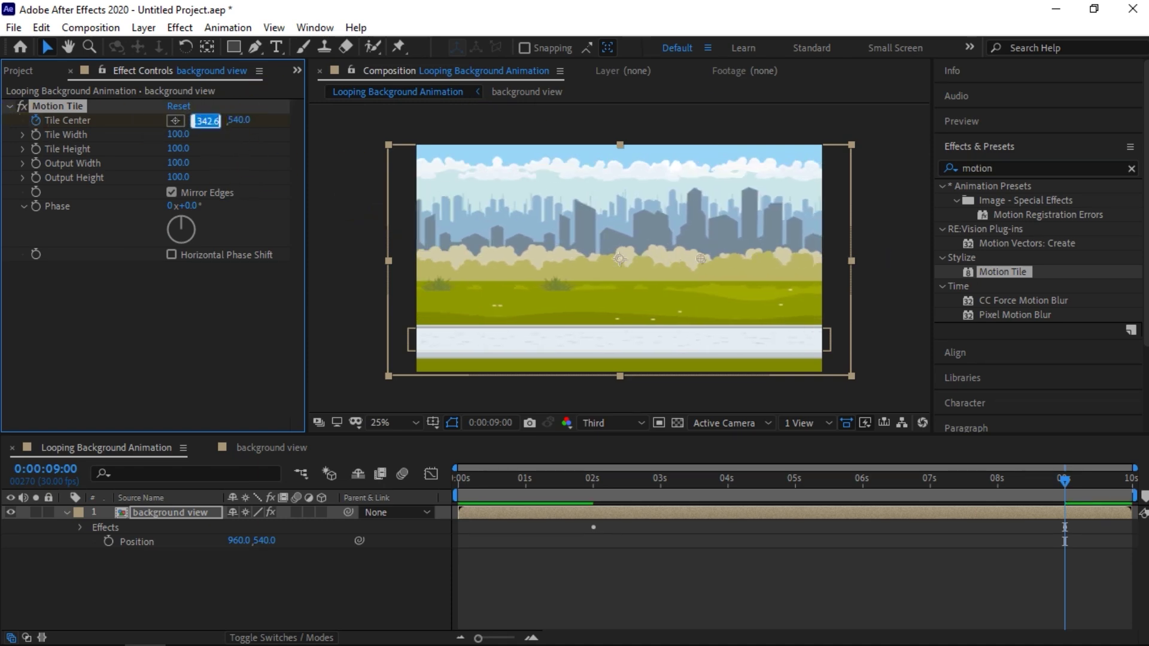
pyautogui.click(204, 126)
pyautogui.write('3000')
pyautogui.press('Return')
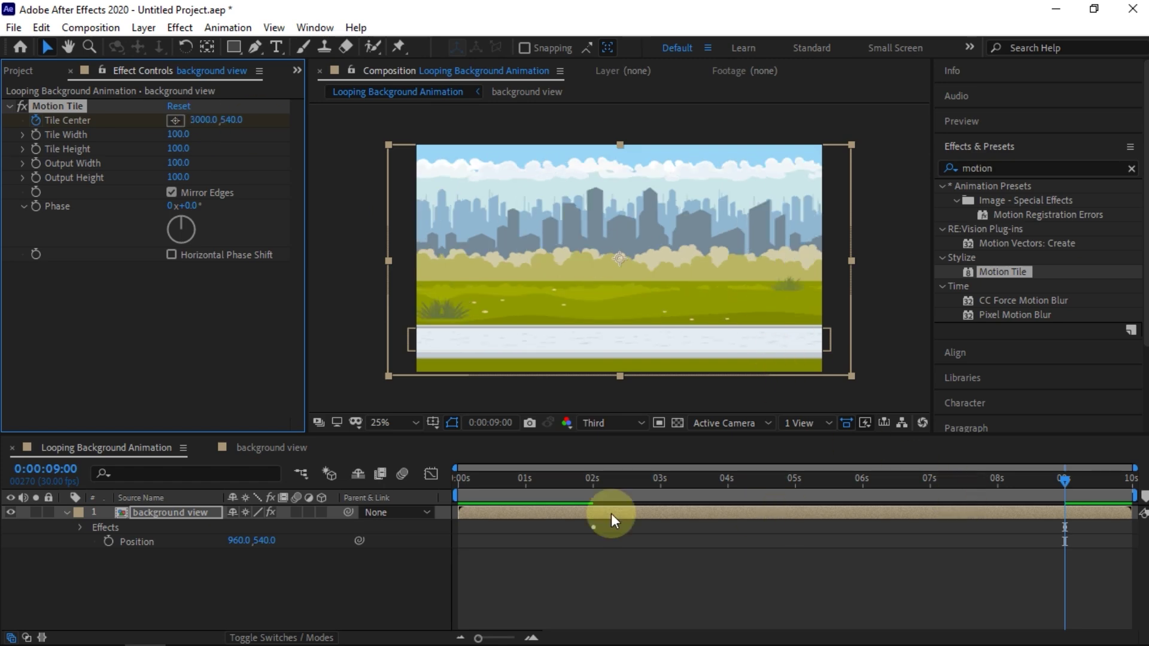
# Reveal the background layer's keyframes with U, return to 2 seconds and preview the scroll
pyautogui.click(186, 514)
pyautogui.press('u')
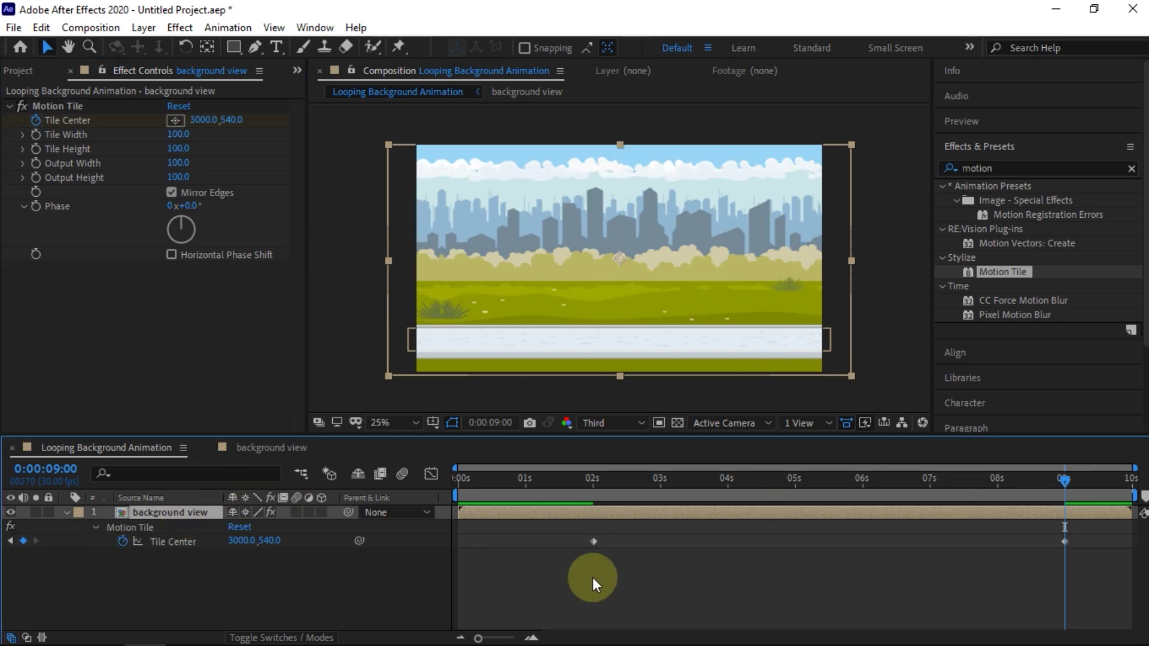
pyautogui.click(174, 550)
pyautogui.click(593, 483)
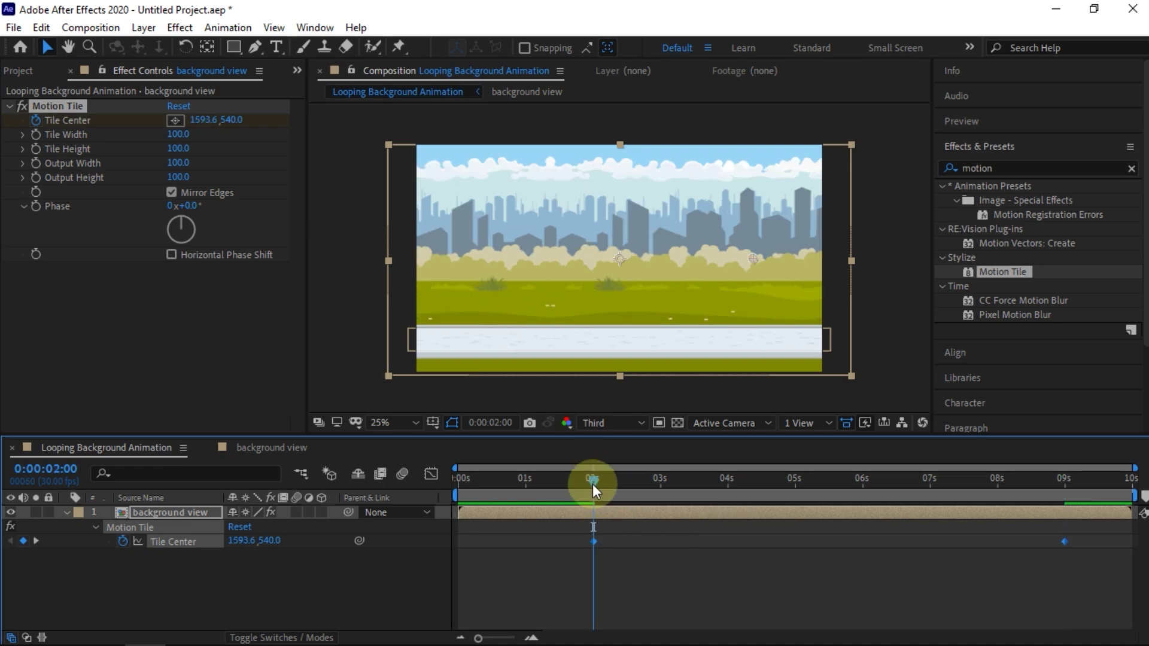
pyautogui.press('space')
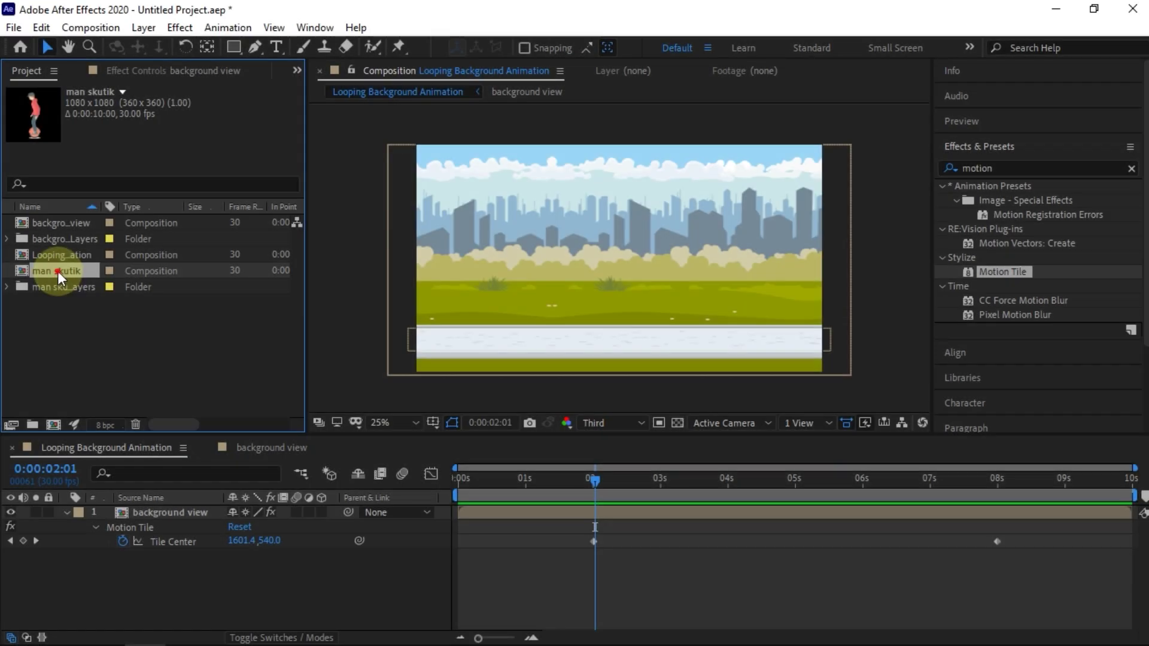
# Add man skutik to the comp, scale it to 53% and move it down onto the road
pyautogui.moveTo(57, 271)
pyautogui.mouseDown()
pyautogui.moveTo(616, 260)
pyautogui.moveTo(629, 308)
pyautogui.mouseUp()
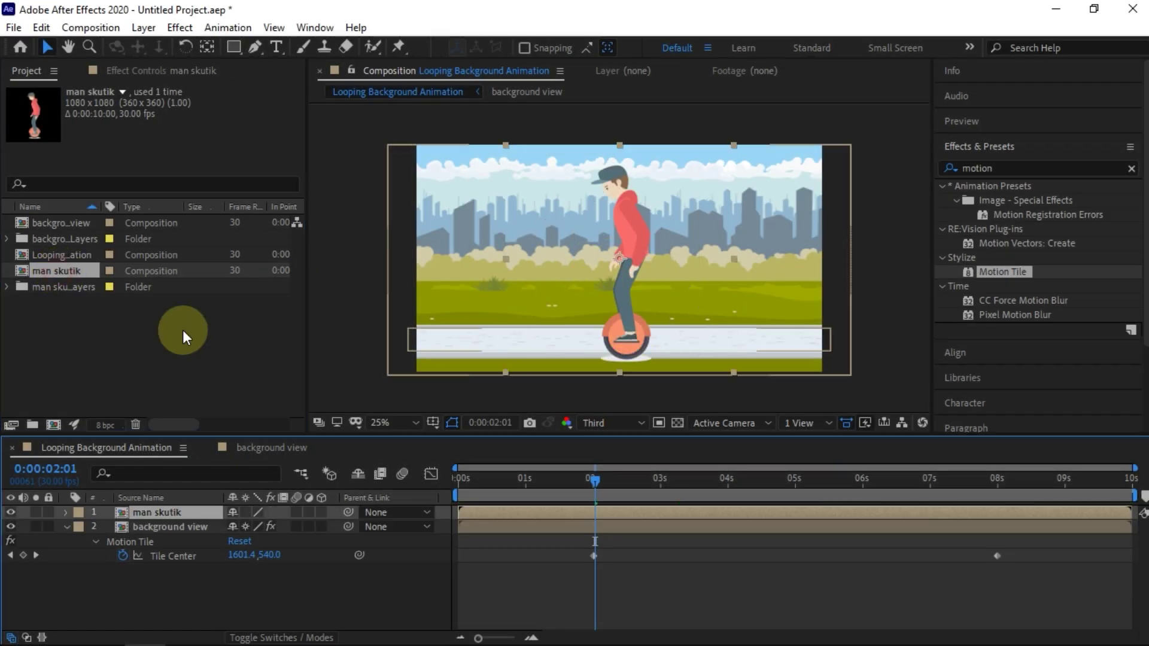
pyautogui.press('s')
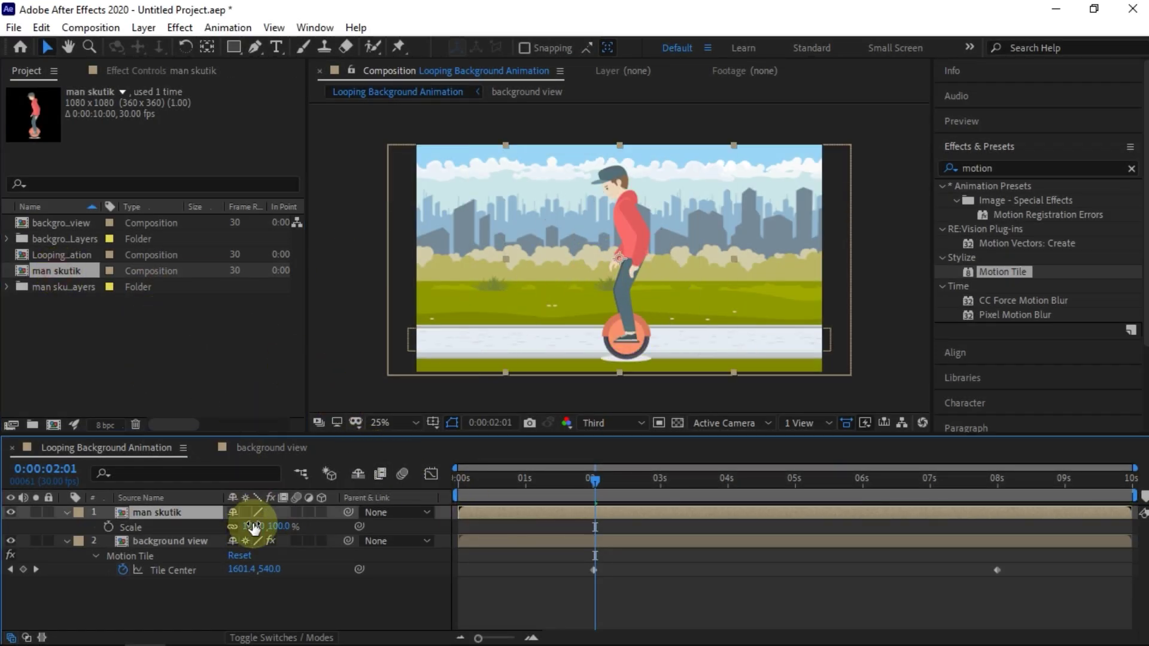
pyautogui.moveTo(251, 527); pyautogui.dragTo(210, 526)
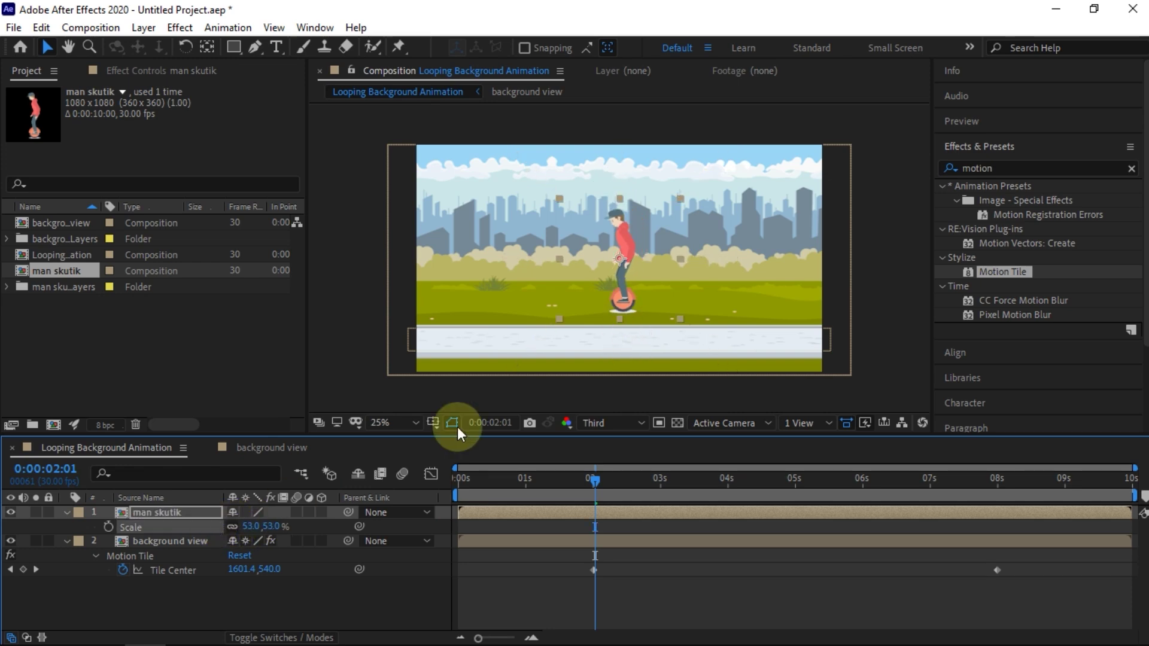
pyautogui.moveTo(625, 261); pyautogui.dragTo(625, 291)
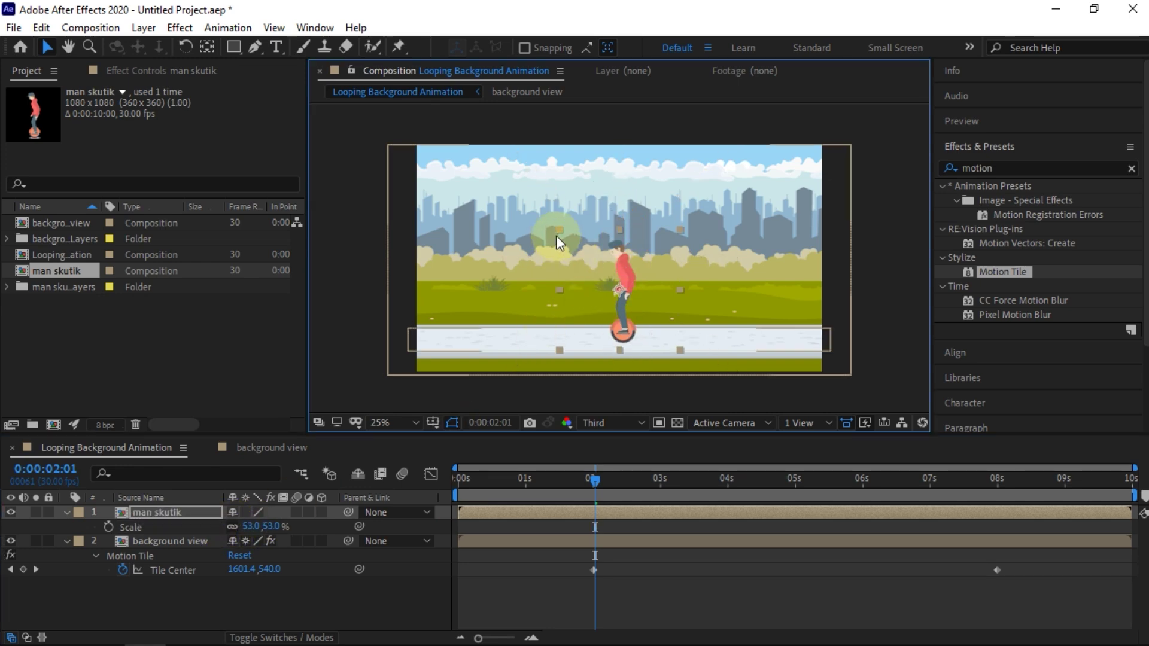